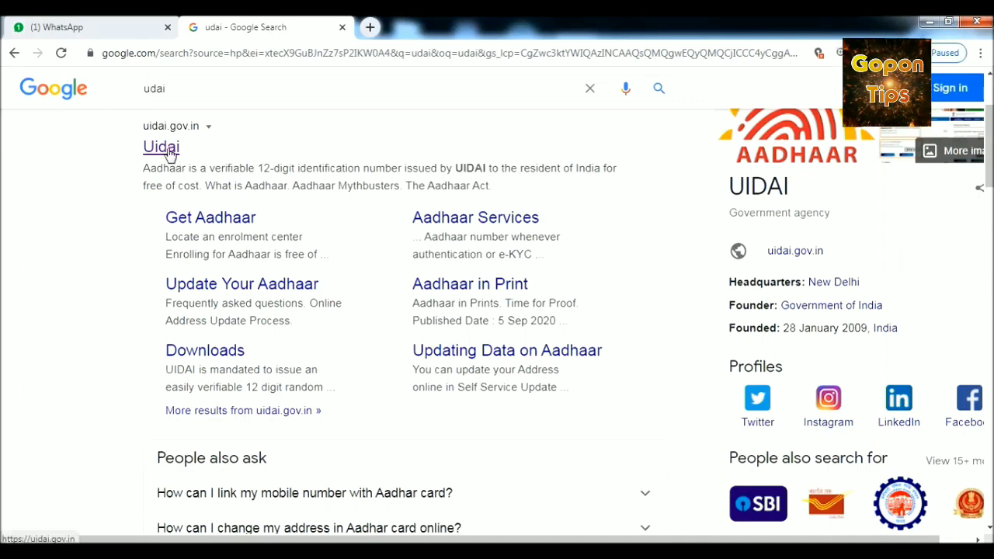
# Step: Open the official UIDAI website from the search results and go to Check Aadhaar Status under Get Aadhaar
pyautogui.click(169, 152)
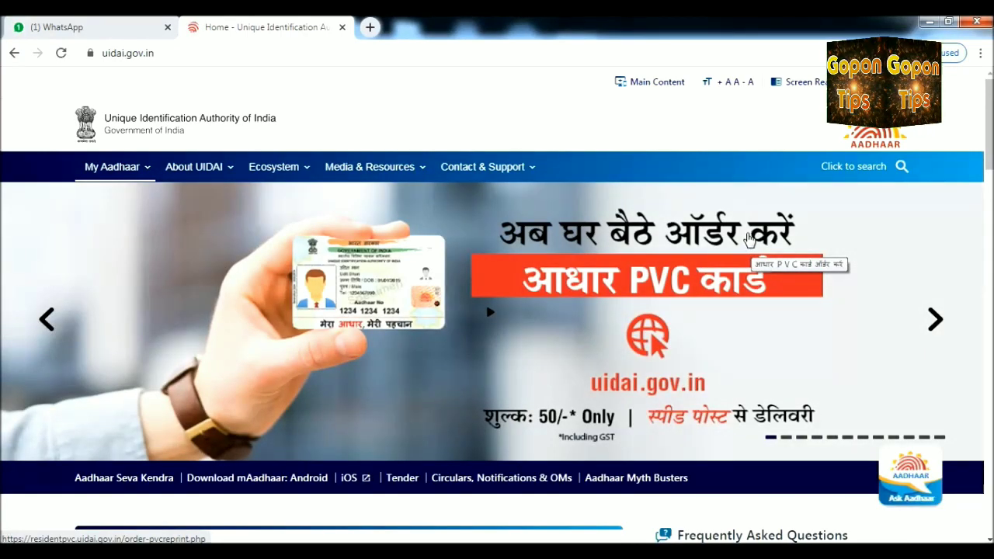
pyautogui.scroll(-3, 748, 241)
pyautogui.scroll(-2, 748, 241)
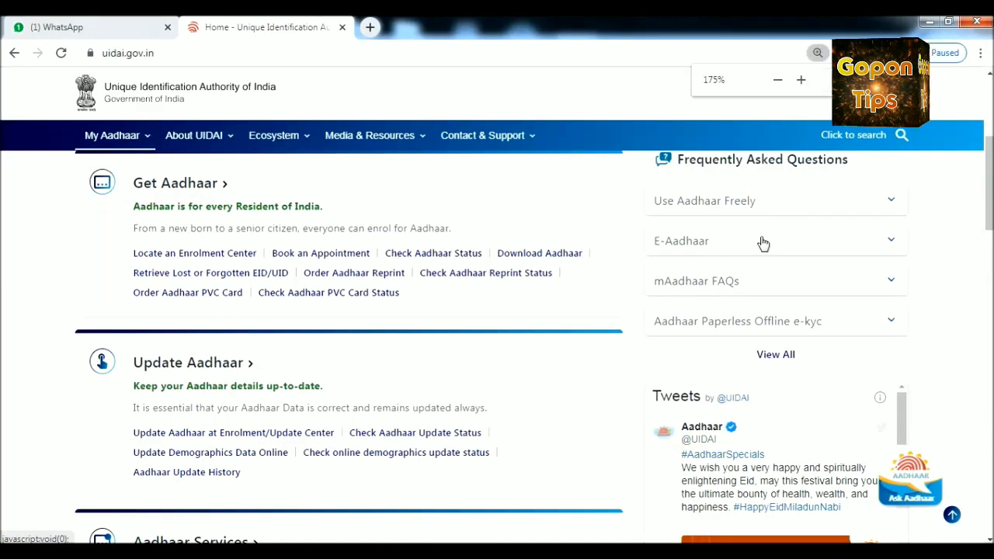
pyautogui.scroll(-2, 770, 246)
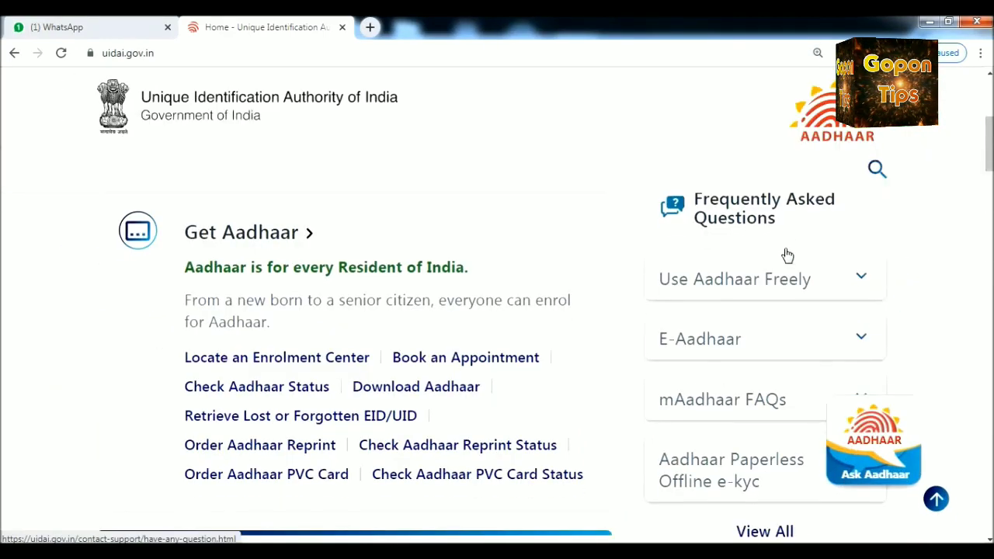
pyautogui.scroll(-2, 787, 255)
pyautogui.scroll(1, 787, 255)
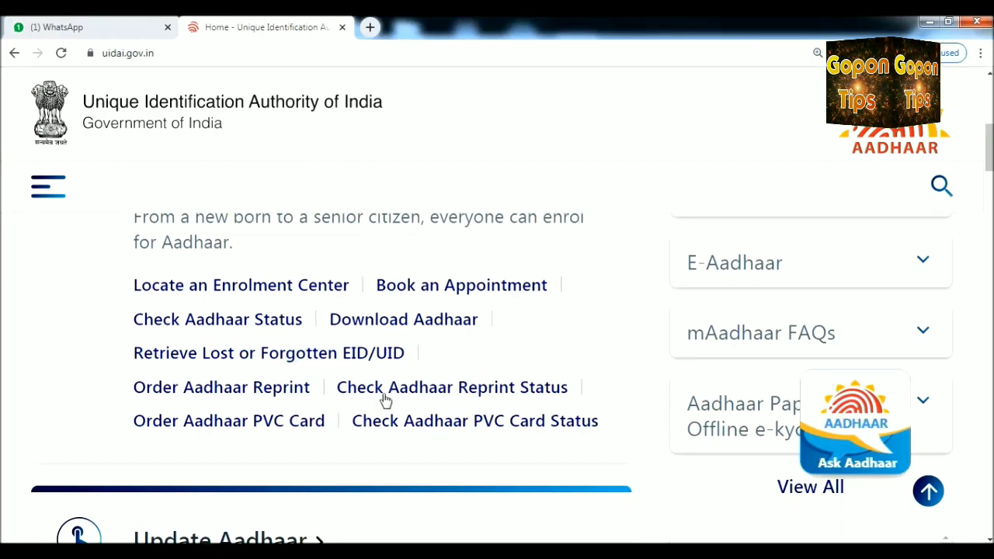
pyautogui.scroll(-1, 389, 400)
pyautogui.scroll(1, 391, 398)
pyautogui.scroll(3, 391, 396)
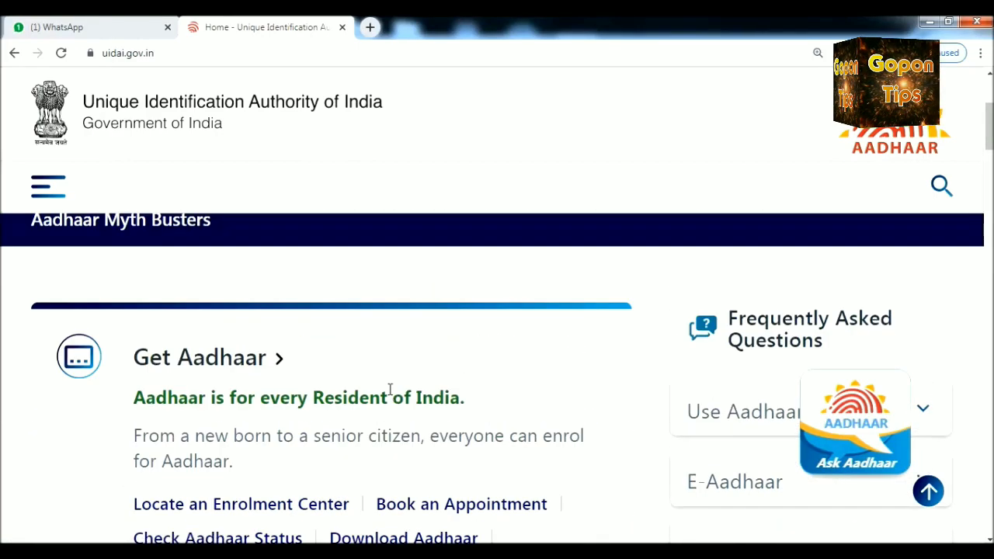
pyautogui.scroll(-3, 409, 391)
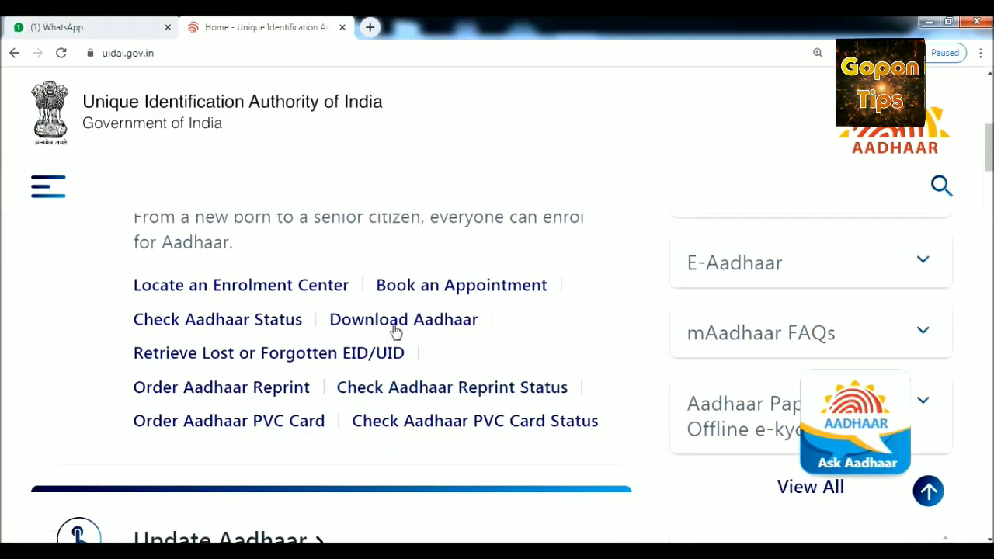
pyautogui.click(201, 326)
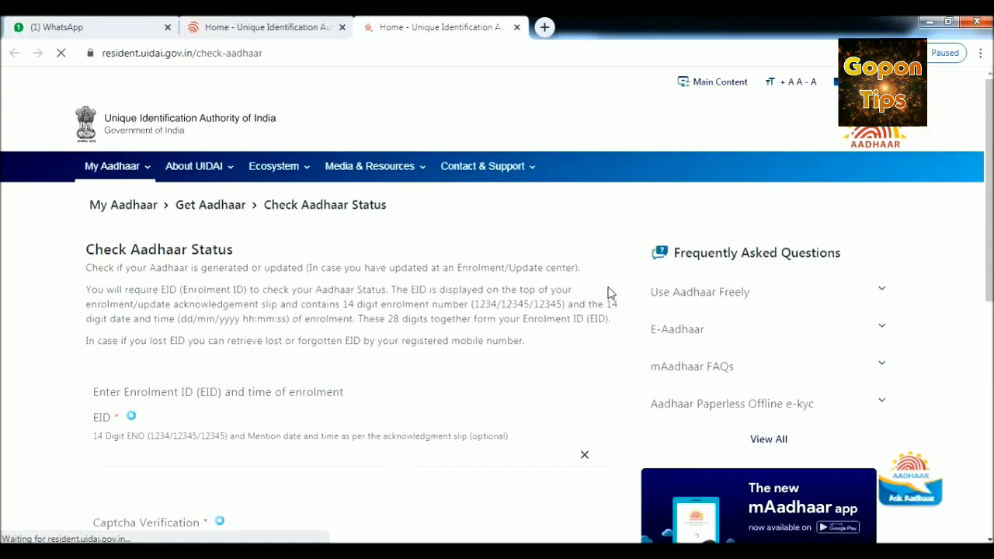
# Step: Zoom the page in twice and enter the acknowledgement slip's enrolment number in the EID field
pyautogui.scroll(-2, 610, 290)
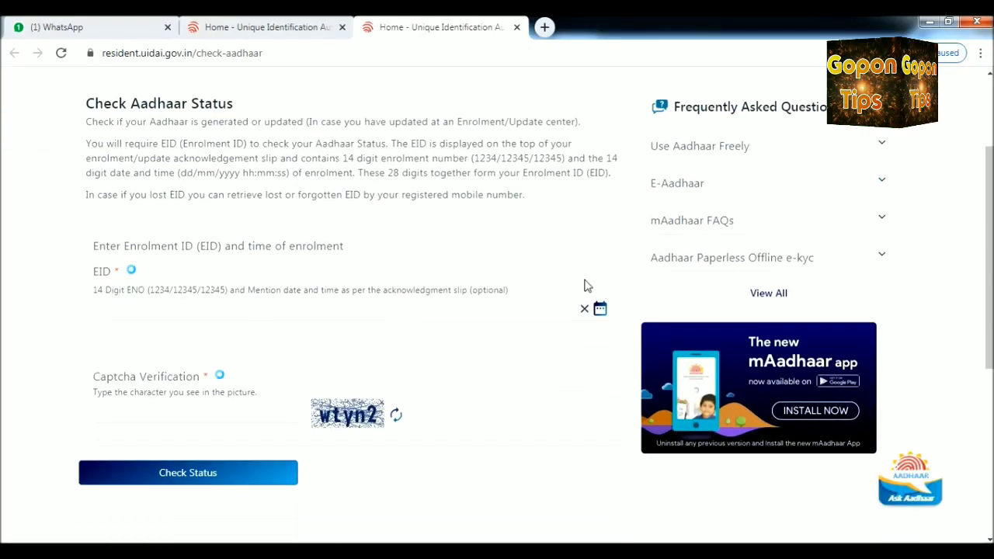
pyautogui.hotkey('ctrl', '+')
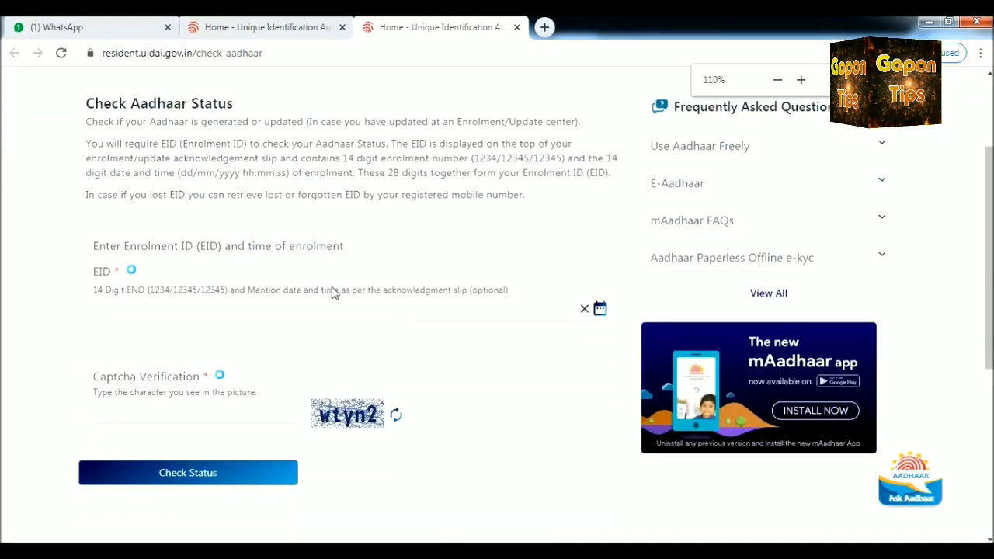
pyautogui.hotkey('ctrl', '+')
pyautogui.scroll(-1, 333, 248)
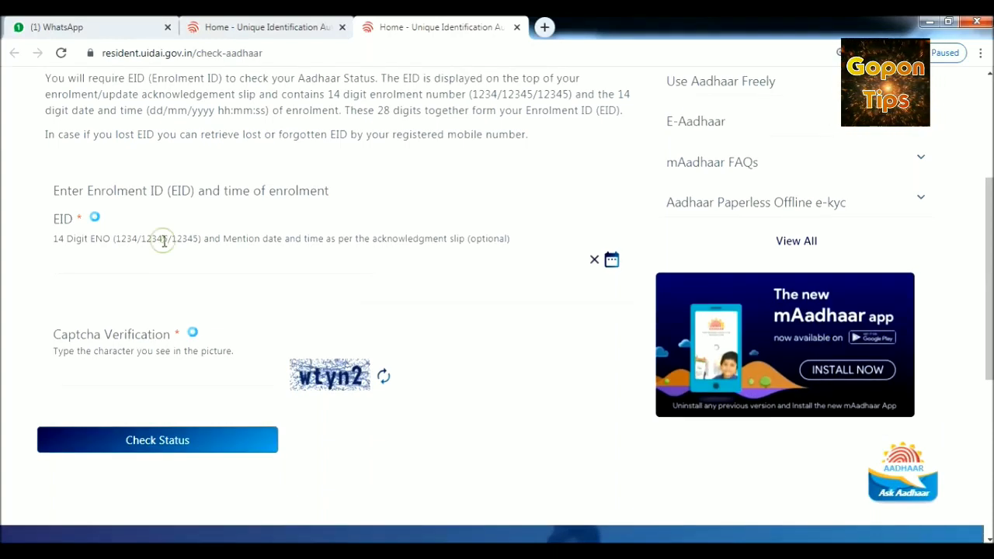
pyautogui.click(108, 264)
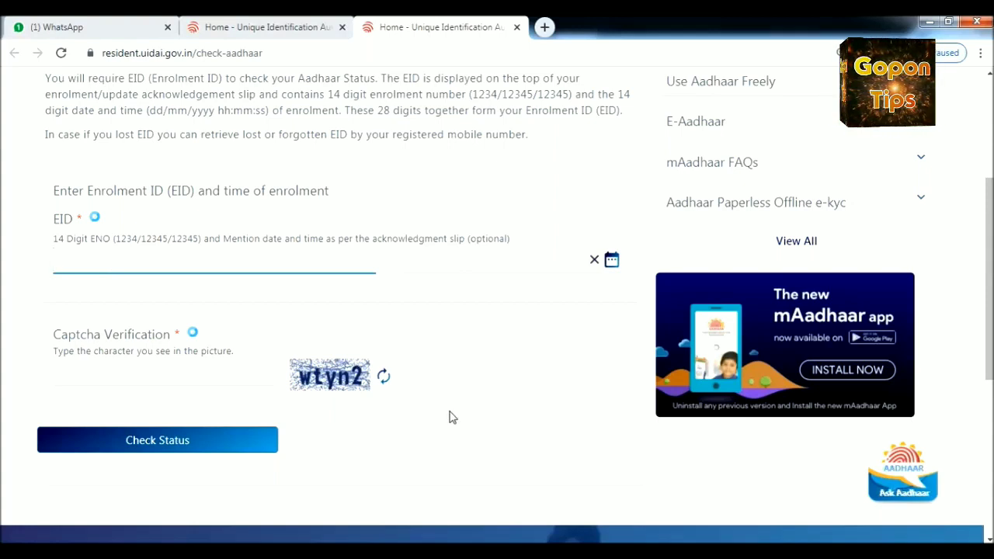
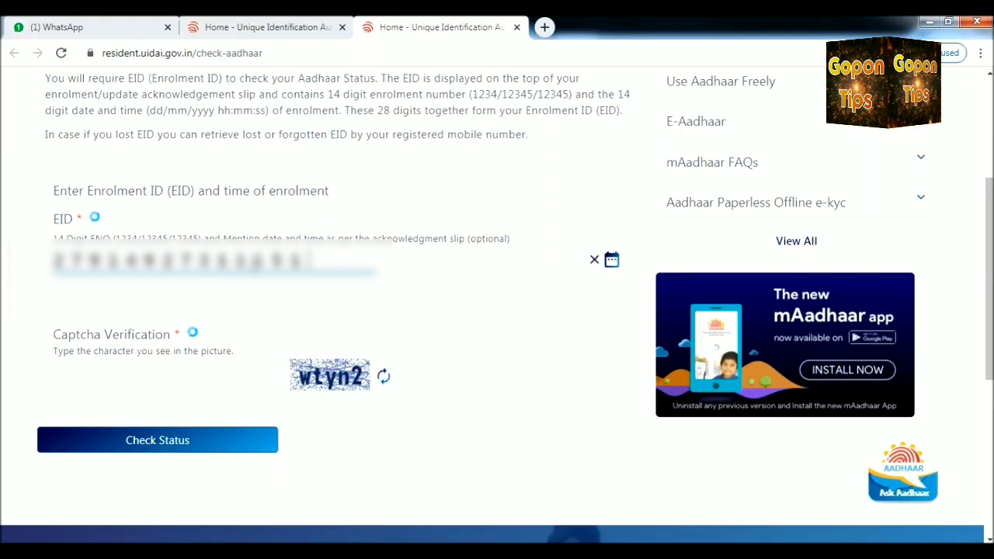
# Step: Set the enrolment date to 12 March 2020 in the date picker
pyautogui.click(439, 265)
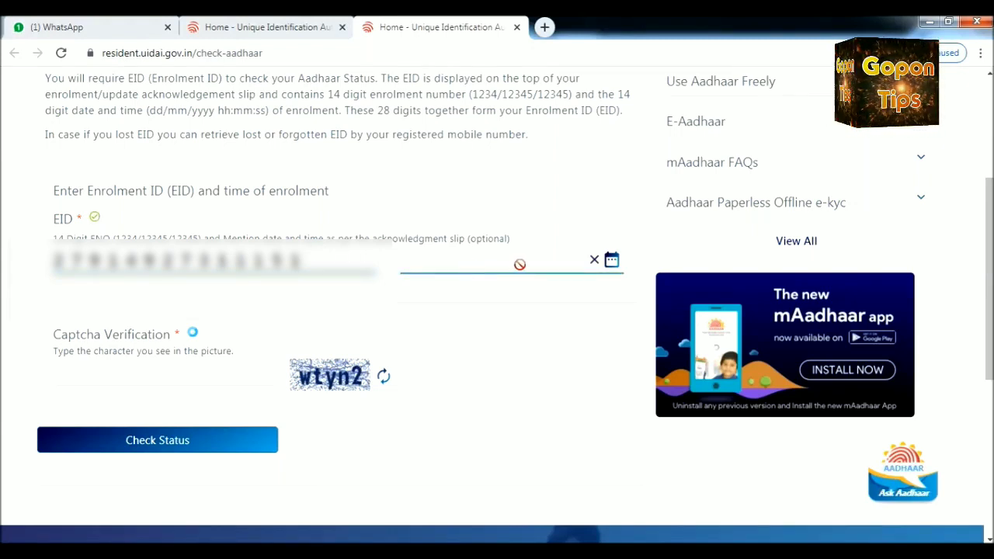
pyautogui.click(612, 262)
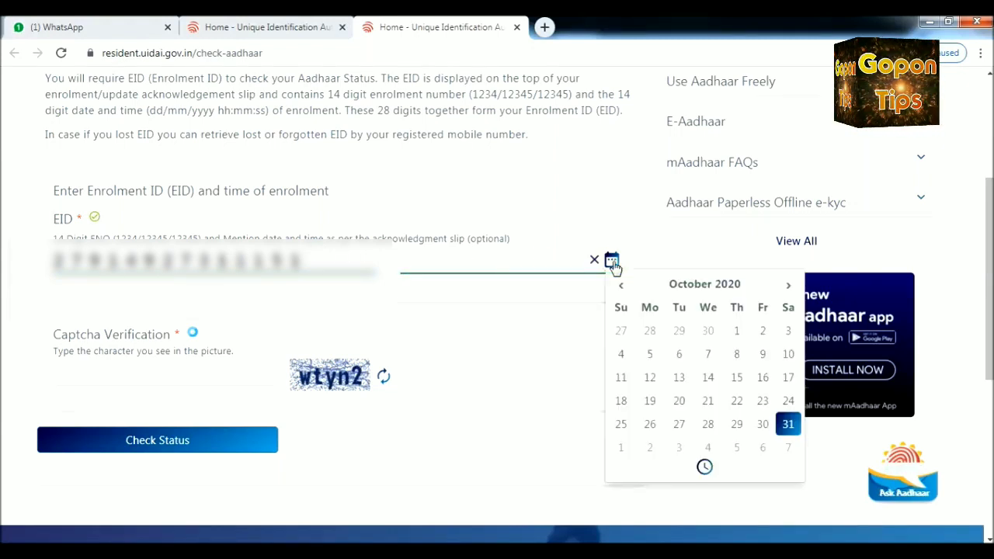
pyautogui.click(689, 286)
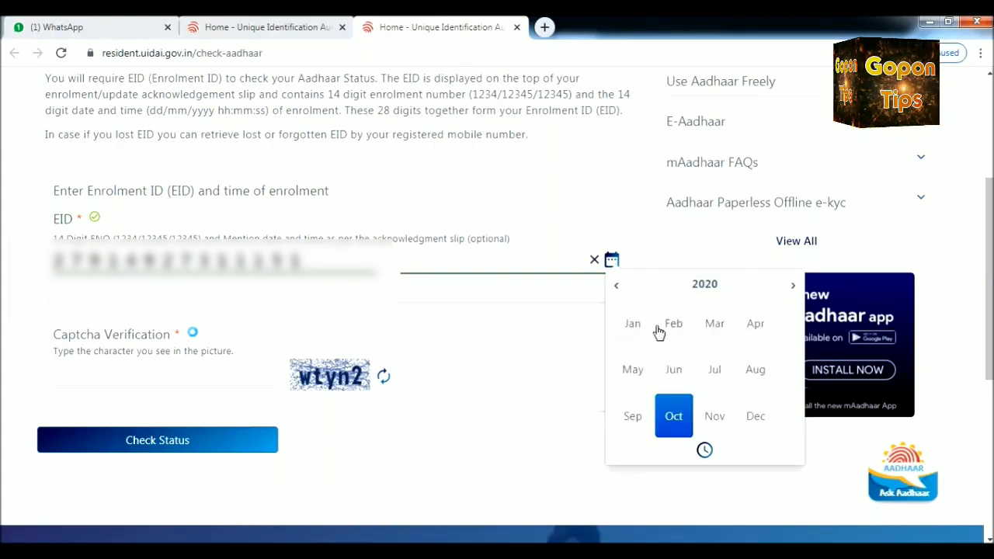
pyautogui.click(708, 326)
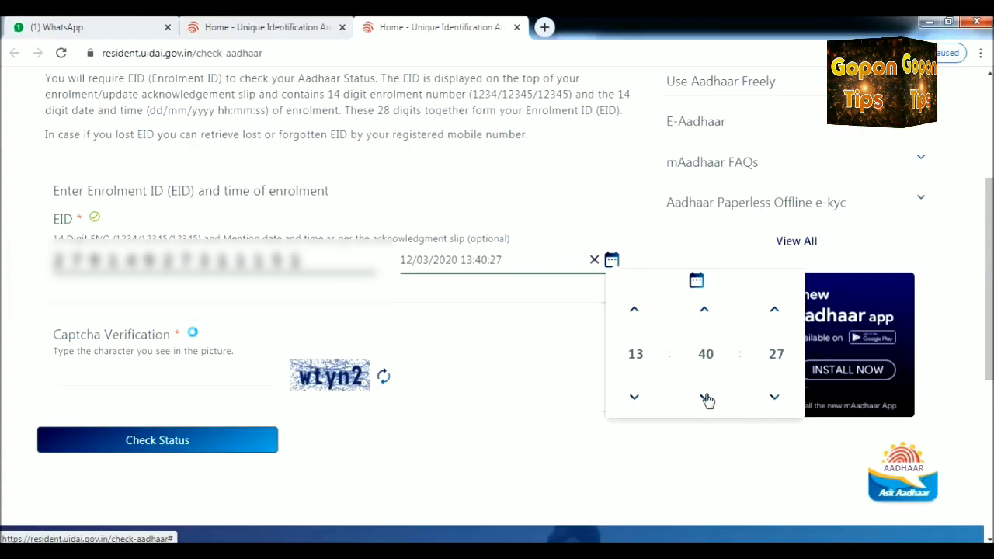
# Step: Adjust the enrolment time to 13:34:16 using the minute and second arrows
pyautogui.click(706, 397)
pyautogui.click(707, 398)
pyautogui.click(706, 398)
pyautogui.click(706, 398)
pyautogui.click(706, 397)
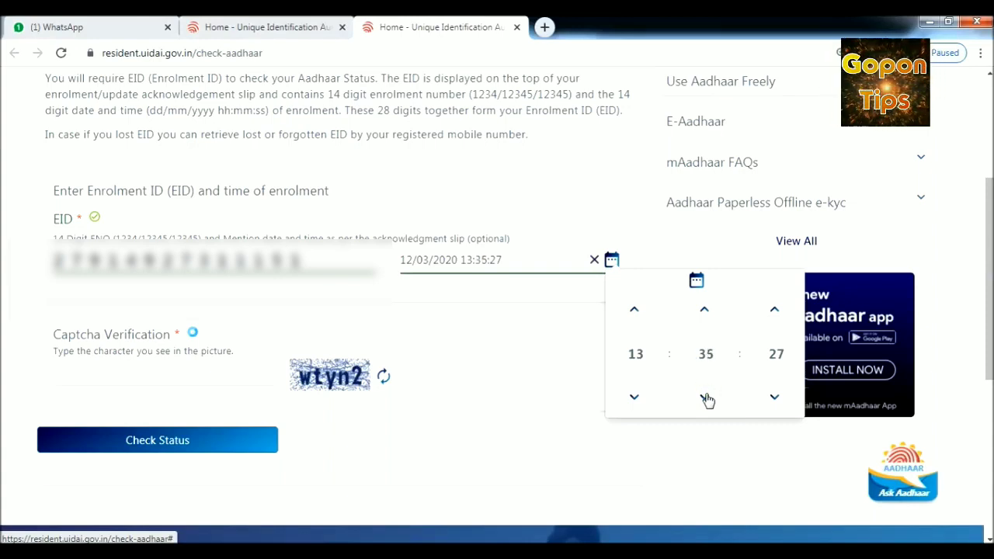
pyautogui.click(706, 398)
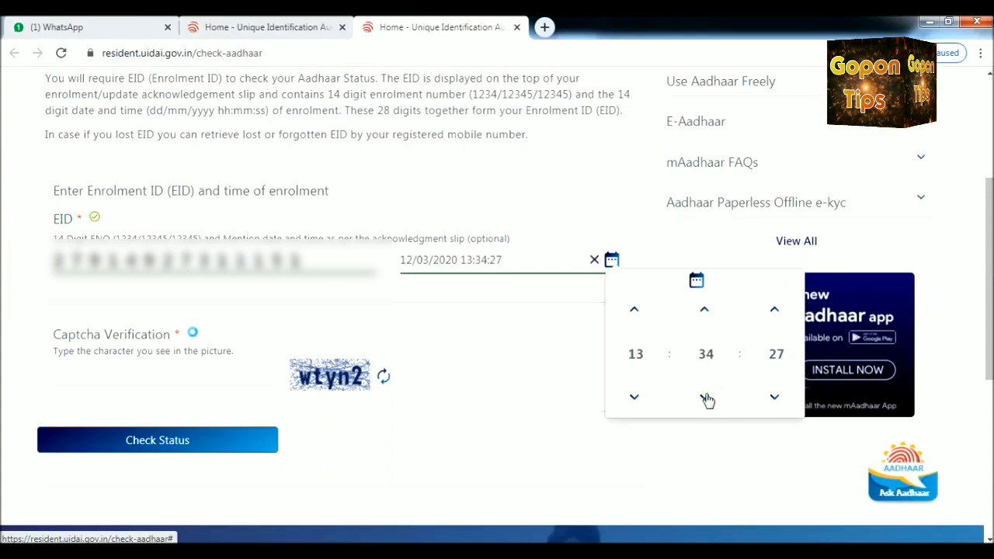
pyautogui.click(776, 398)
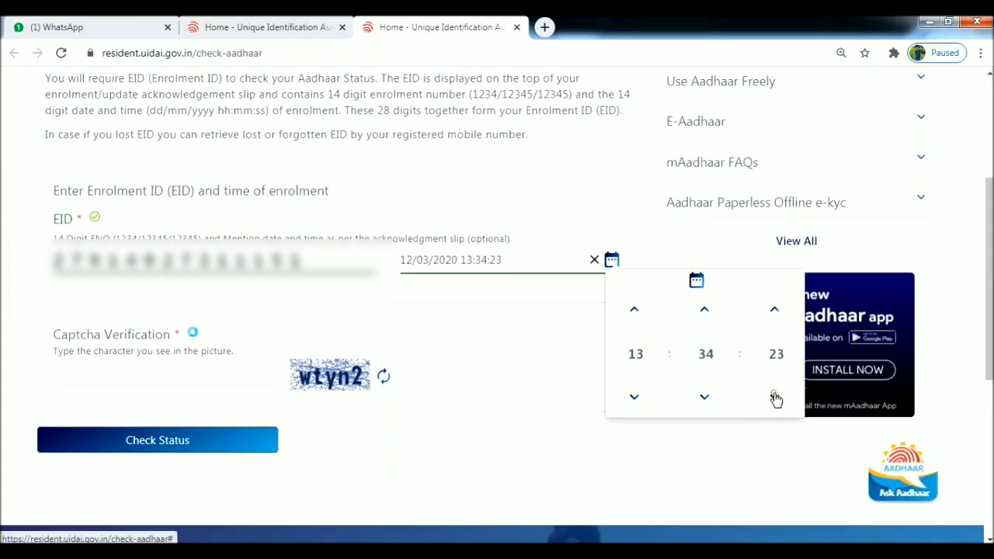
pyautogui.click(776, 398)
pyautogui.click(776, 398)
pyautogui.click(776, 398)
pyautogui.click(776, 398)
pyautogui.click(777, 398)
pyautogui.click(776, 398)
pyautogui.click(776, 398)
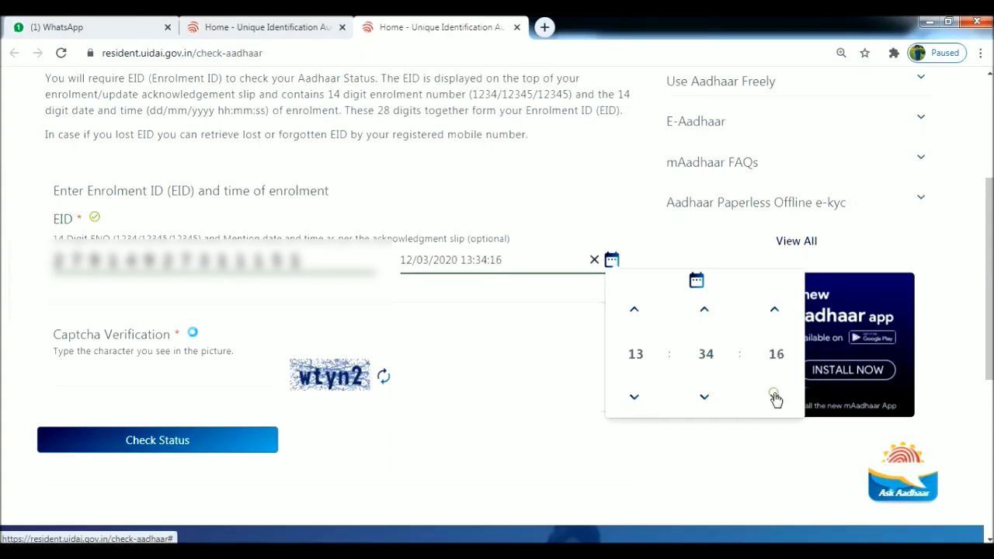
pyautogui.click(773, 448)
pyautogui.click(129, 367)
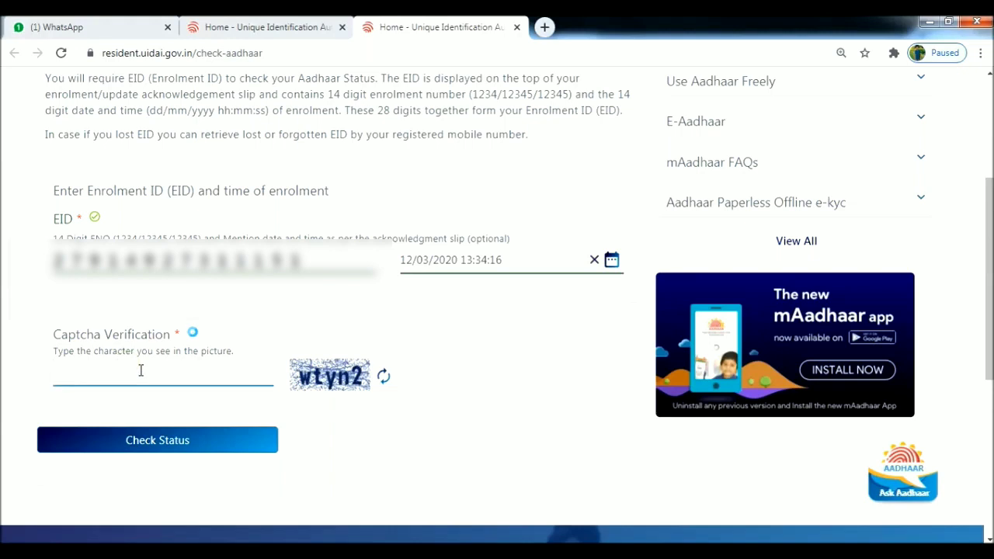
# Step: Enter the captcha characters, fixing one typo, and submit Check Status to get the technical-rejection message
pyautogui.write('wtu')
pyautogui.press('BackSpace')
pyautogui.write('yn2')
pyautogui.click(146, 437)
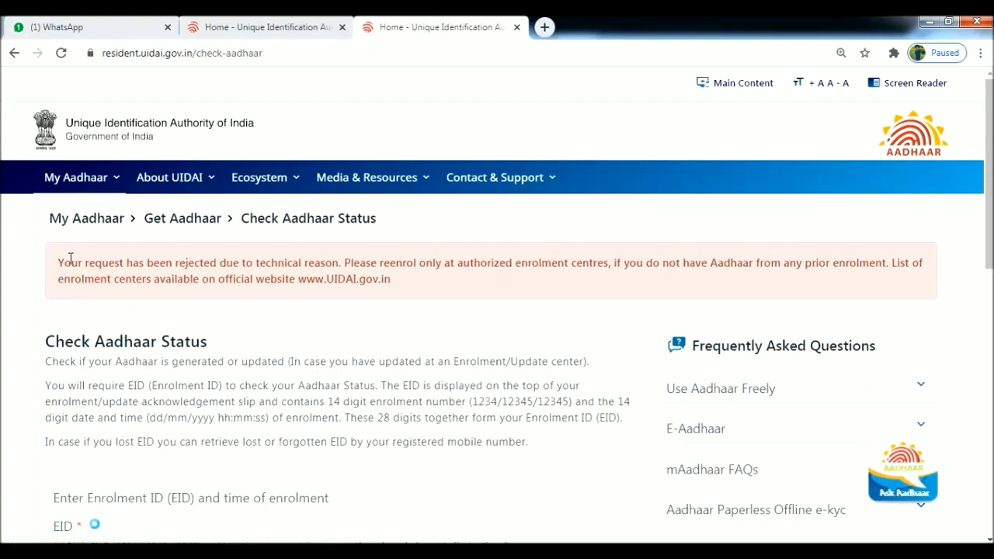
pyautogui.moveTo(60, 263); pyautogui.dragTo(409, 286)
pyautogui.click(413, 286)
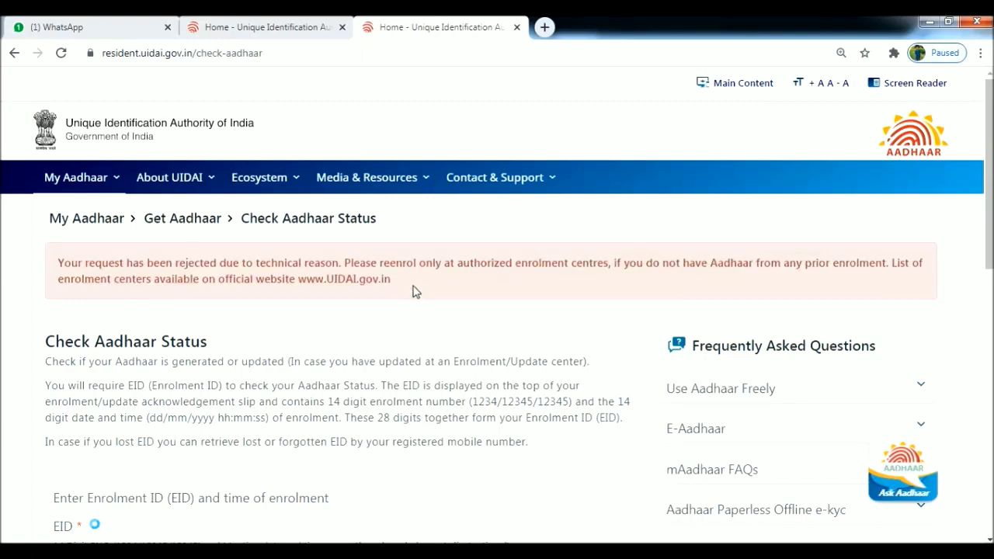